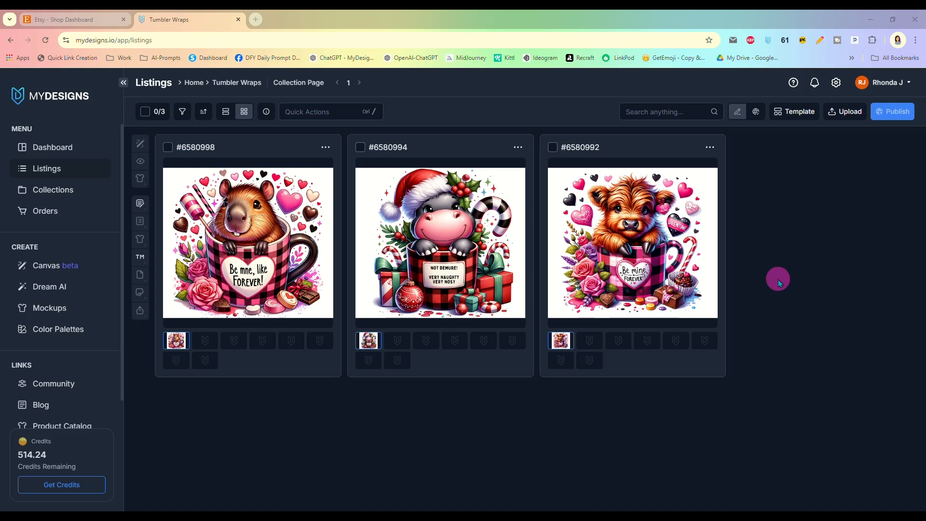
- Start image mockups for the capybara listing and choose Tapered File Digital Tumbler from the public Digital category
left_click(168, 147)
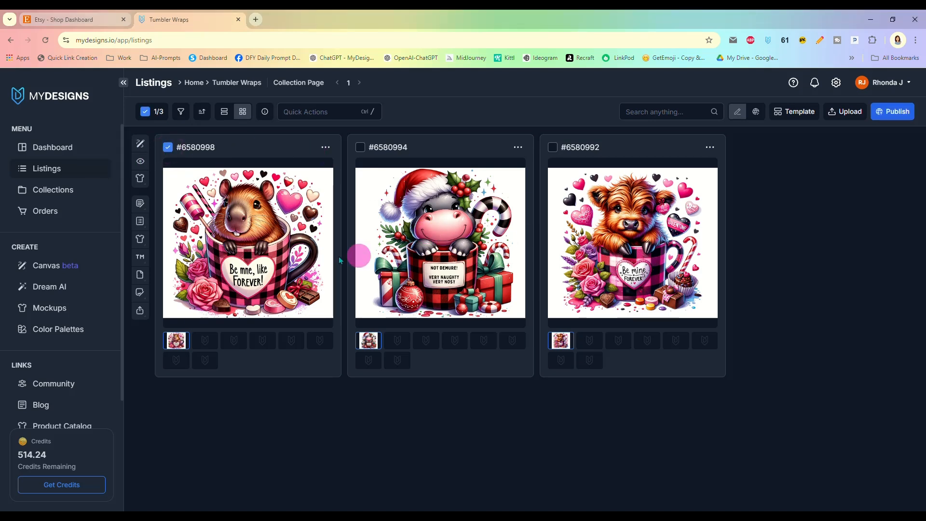
left_click(325, 112)
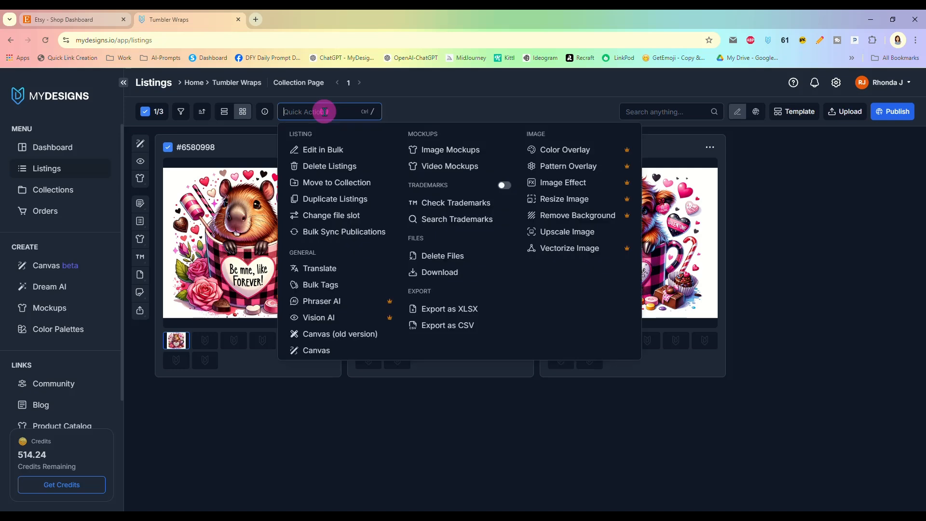
left_click(462, 153)
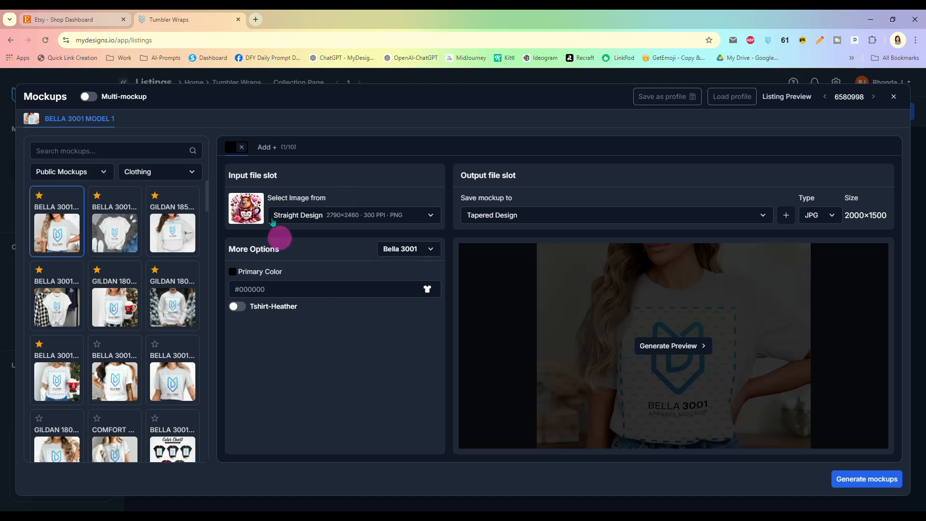
left_click(170, 170)
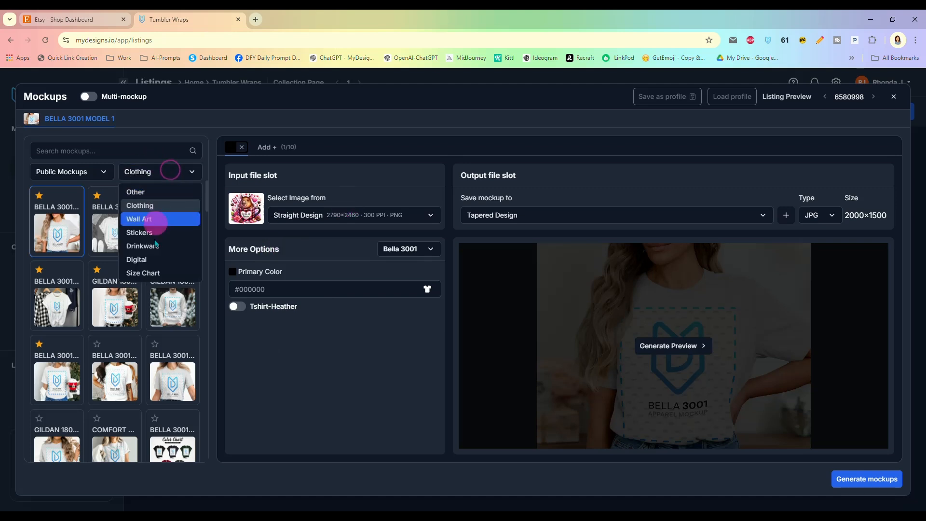
left_click(158, 259)
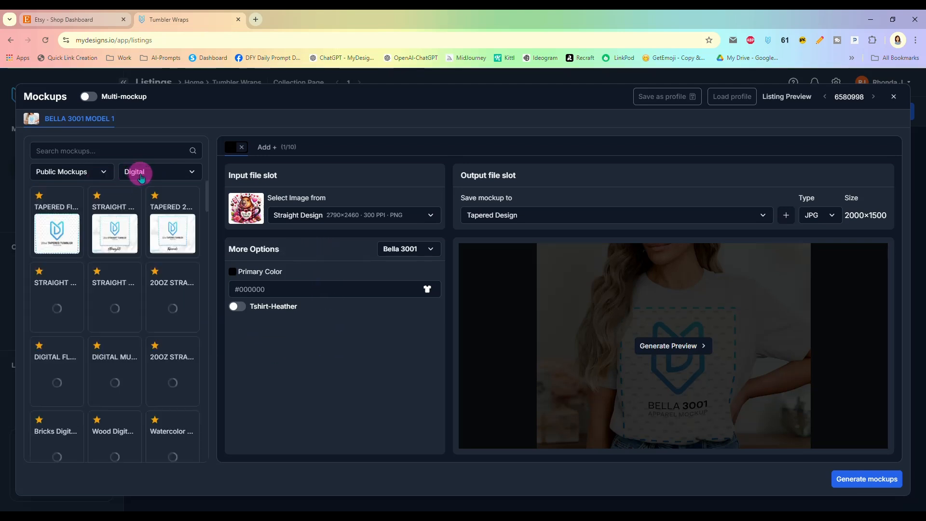
left_click(63, 243)
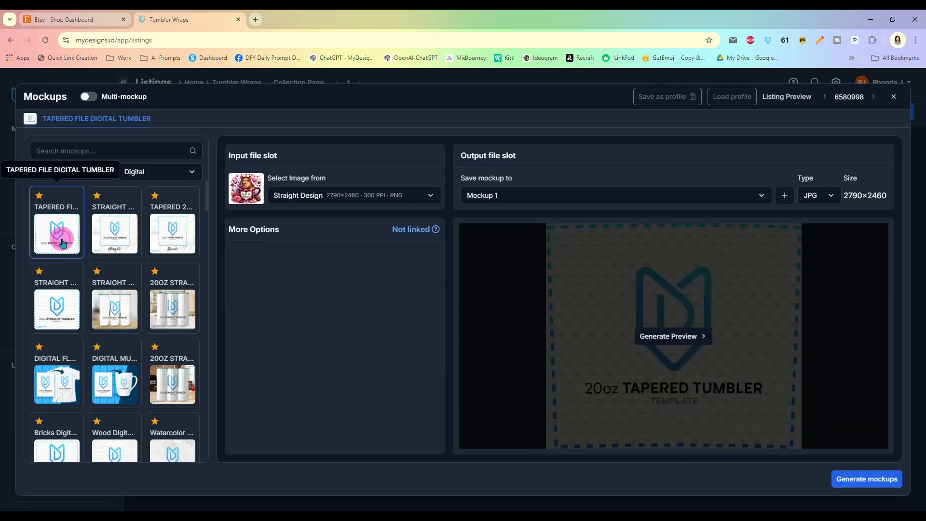
- Set the tapered file mockup's output slot to Tapered Design and its file type to PNG
left_click(508, 198)
left_click(510, 228)
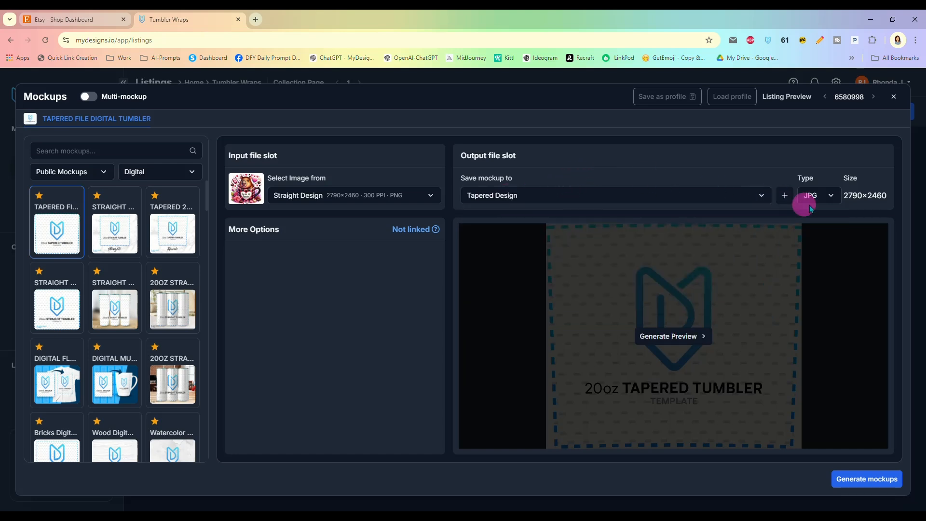
left_click(825, 196)
left_click(823, 232)
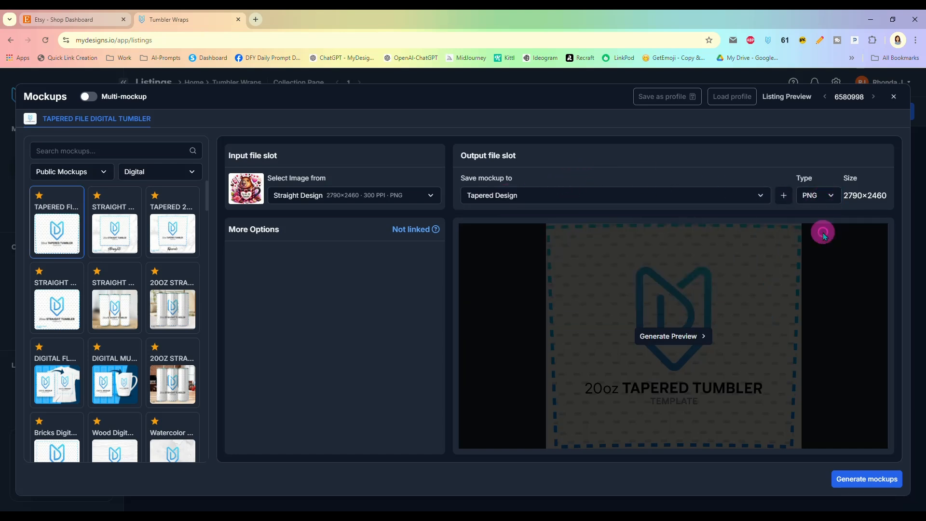
- Enable Multi-mockup and add the Straight 20oz and Tapered 20oz Digital Tumbler Template mockups
left_click(97, 98)
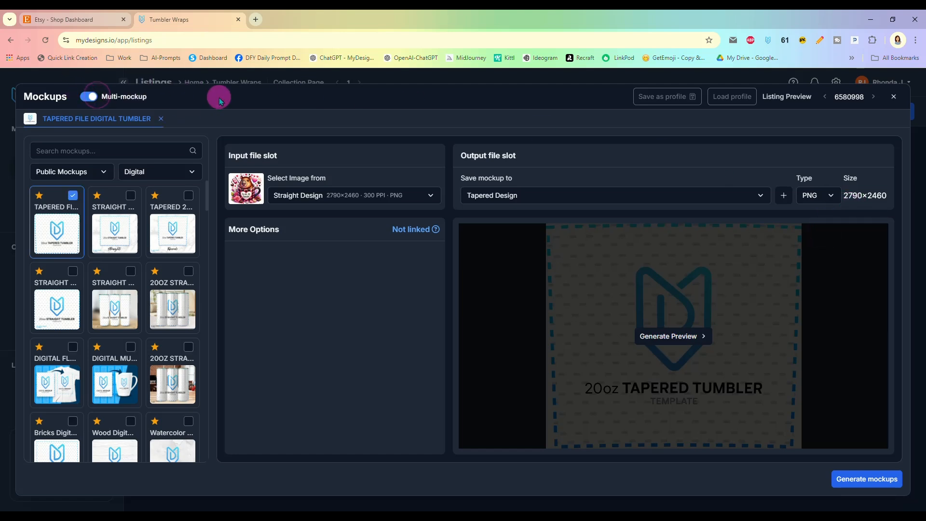
left_click(86, 105)
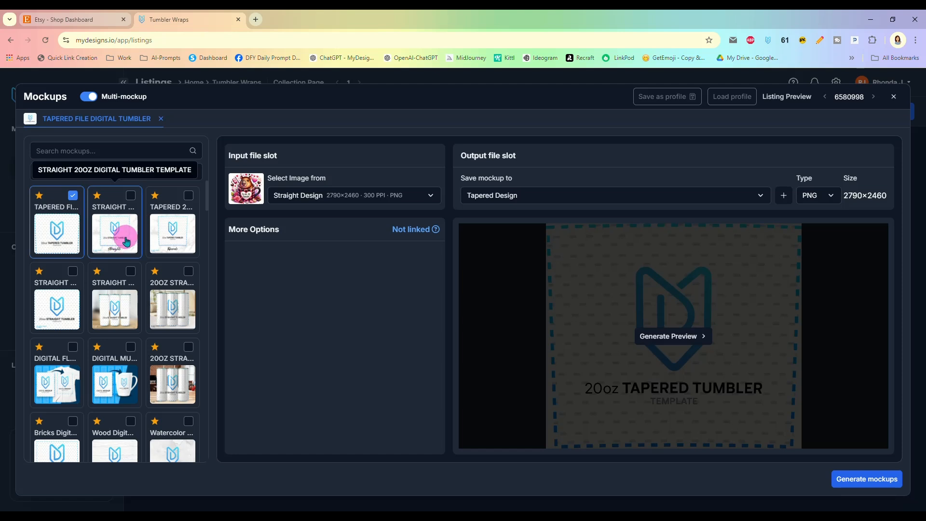
left_click(133, 198)
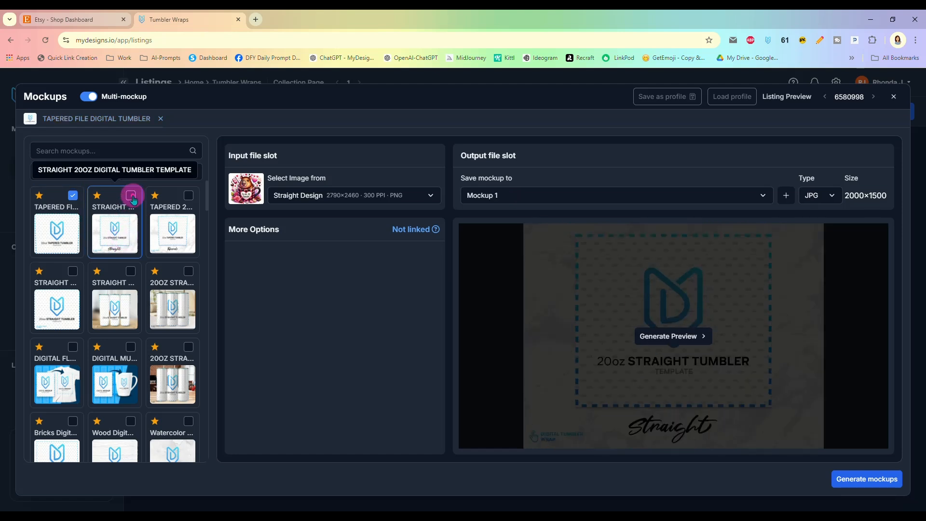
left_click(172, 228)
left_click(188, 197)
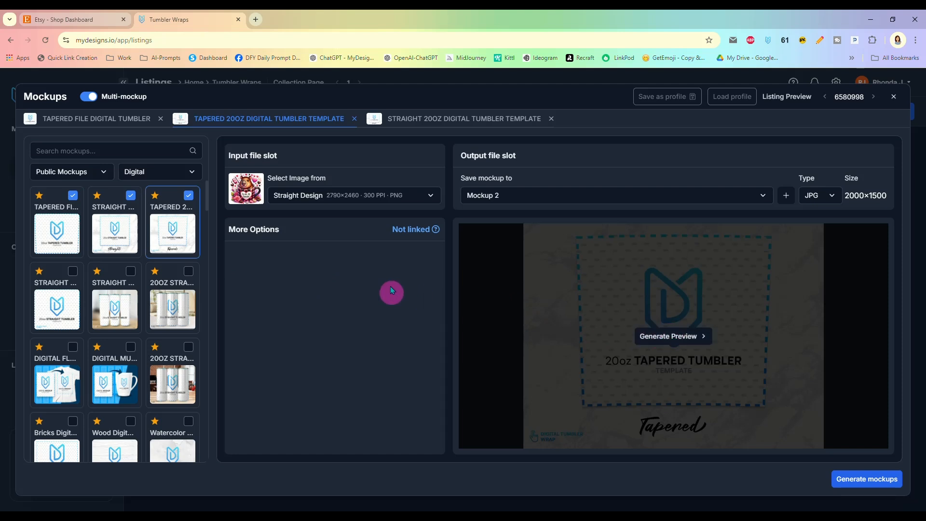
- Add two 20oz Skinny Swiftpod Tumbler Lifestyle mockups from the Drinkware category: the three-tumbler scene and the woman in a pink sweater
left_click(174, 179)
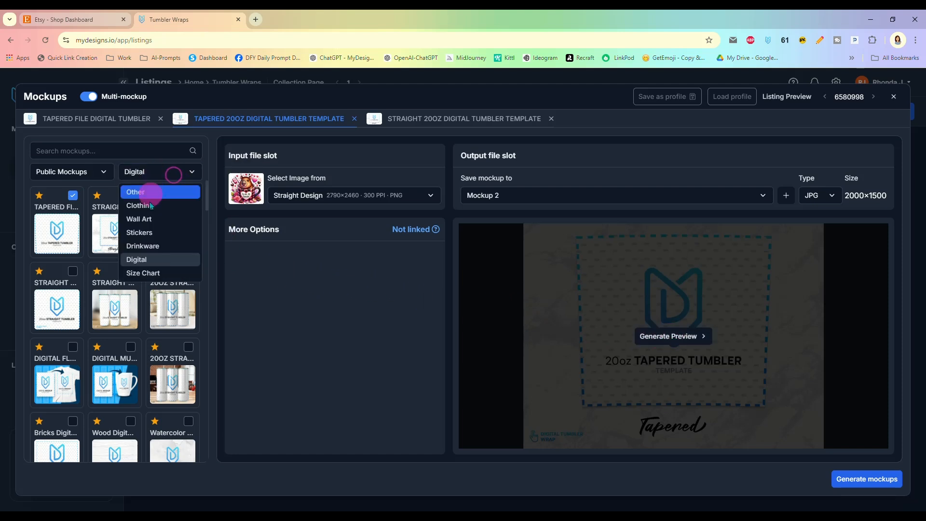
left_click(156, 244)
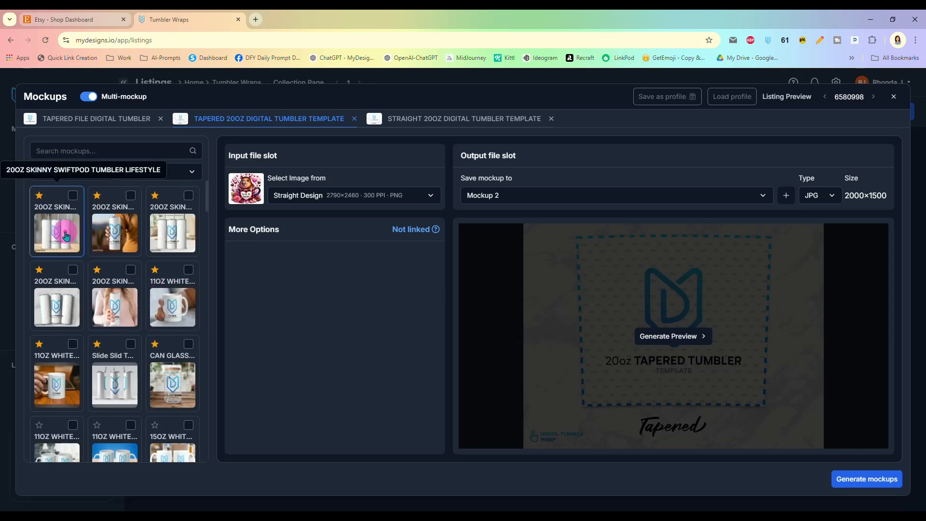
left_click(72, 196)
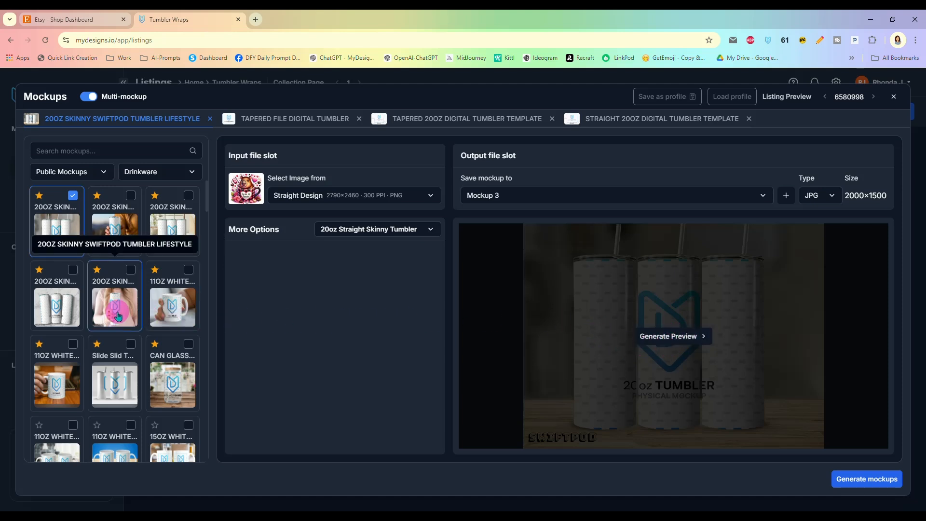
left_click(127, 283)
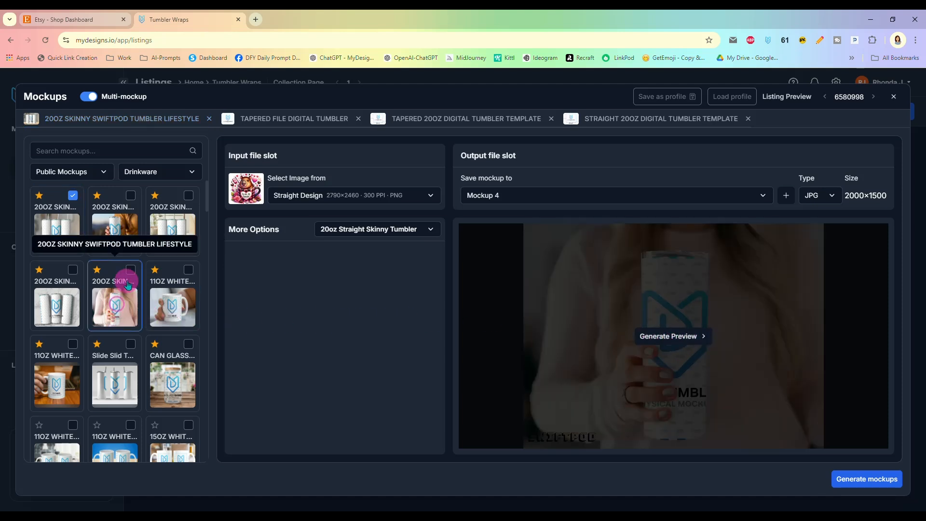
left_click(130, 271)
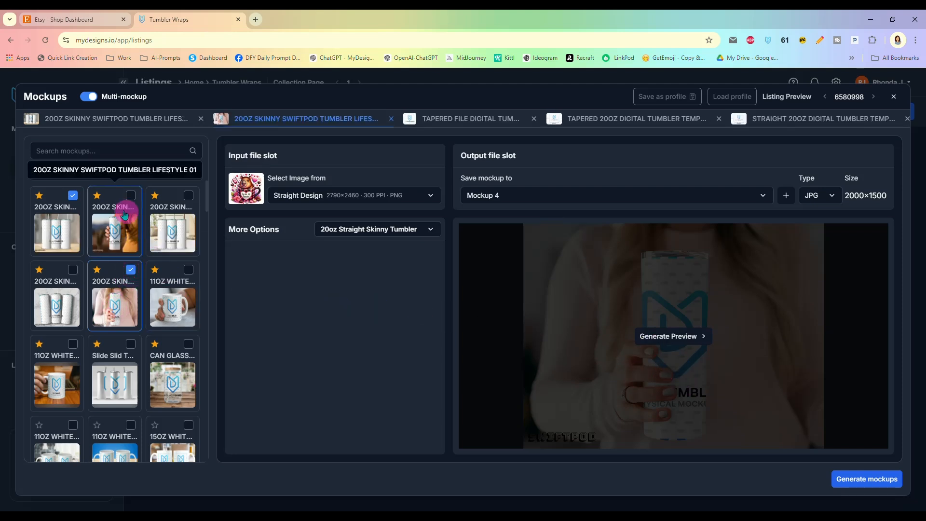
- Add the how-to-download mockup named "fourth" from the custom mockups in the Digital category
left_click(66, 172)
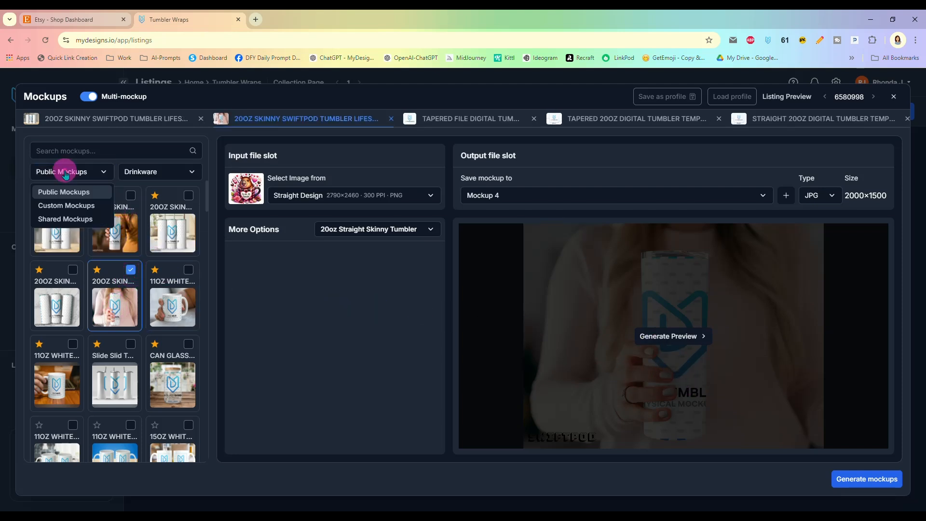
left_click(76, 206)
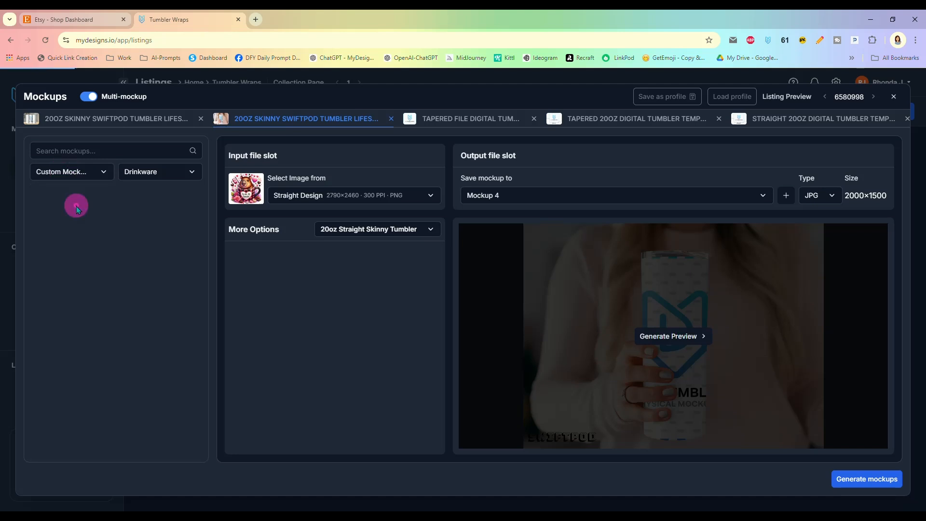
left_click(157, 177)
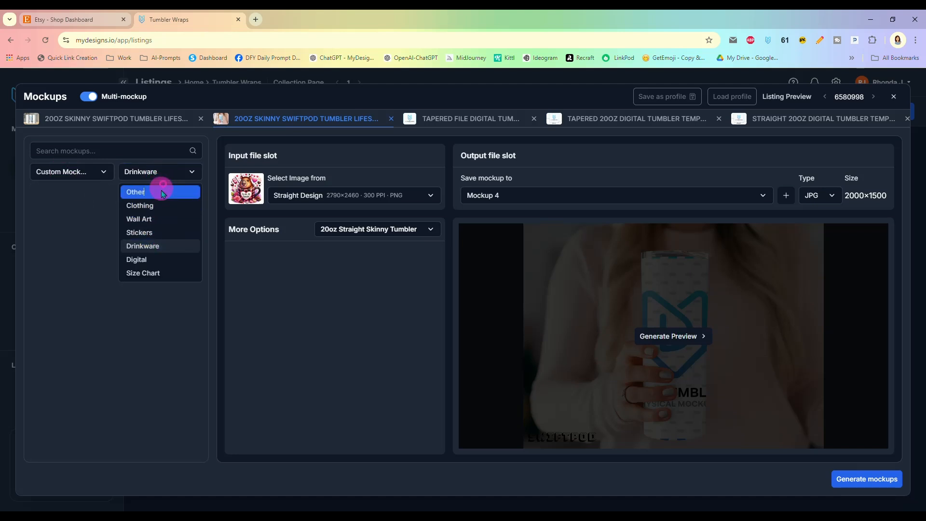
left_click(161, 192)
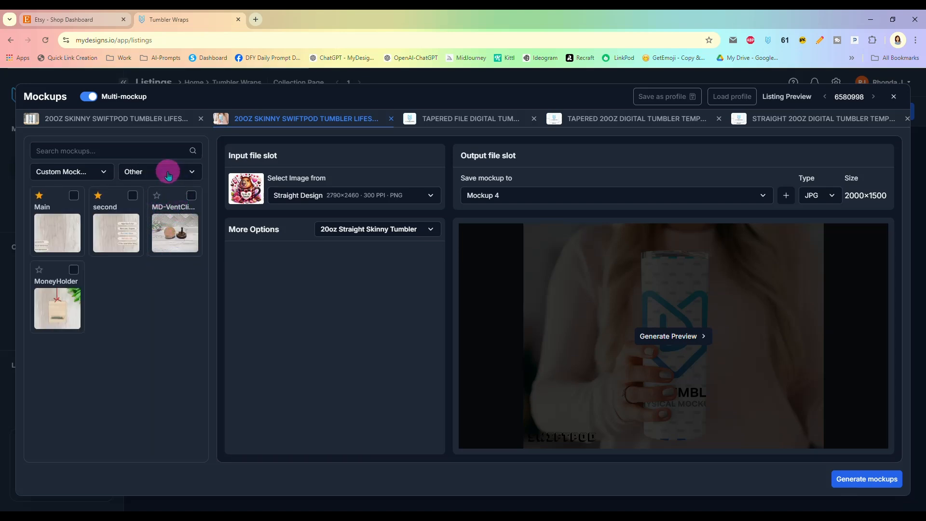
left_click(169, 175)
left_click(157, 259)
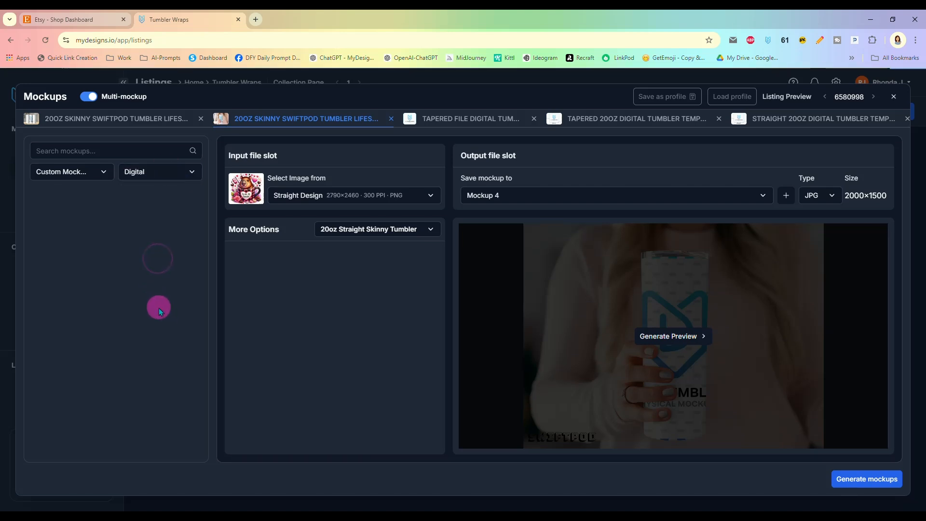
left_click(107, 228)
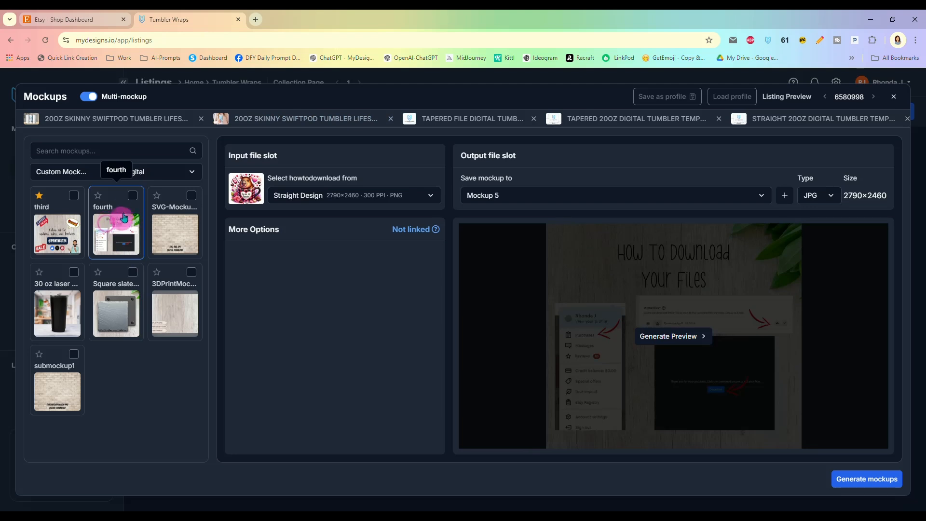
left_click(132, 195)
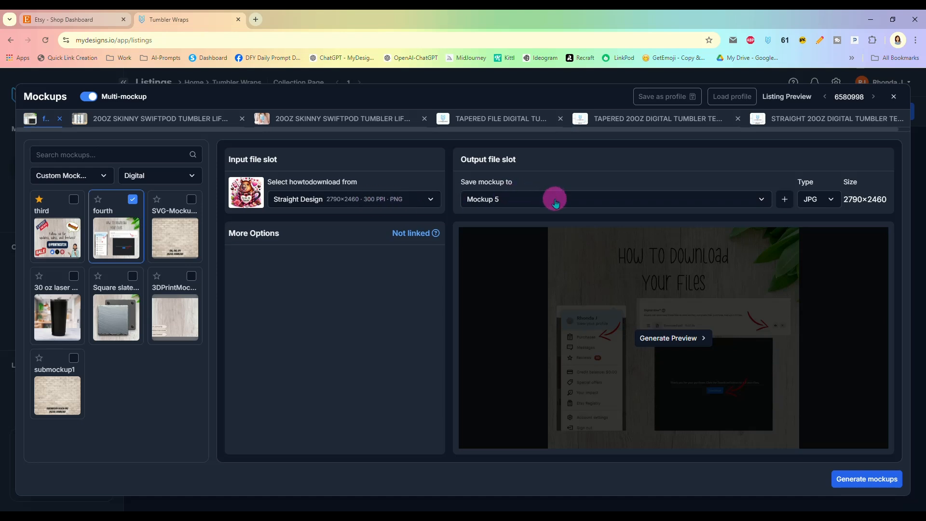
- Save the mockup selection as a profile named TumblerWrapMockups and generate the mockups
left_click(664, 98)
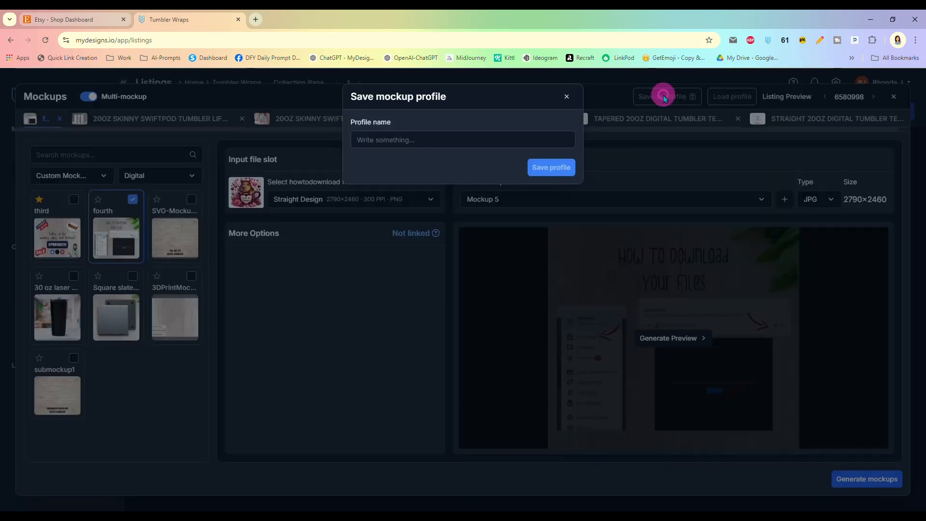
left_click(468, 140)
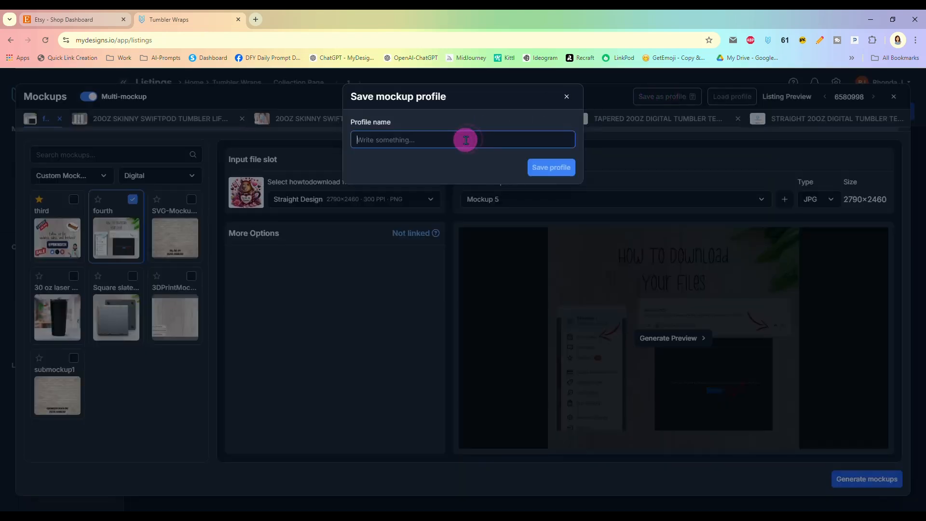
type("TumblerWrapMockups")
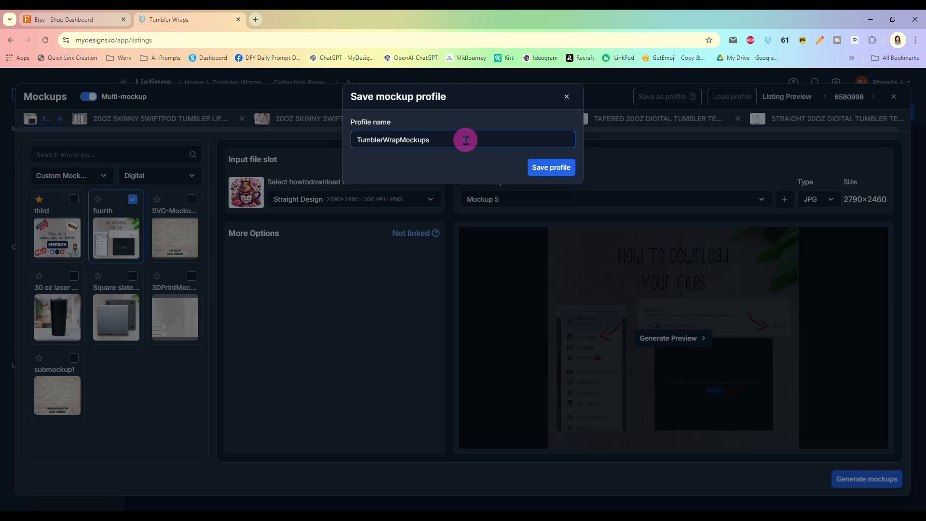
left_click(552, 168)
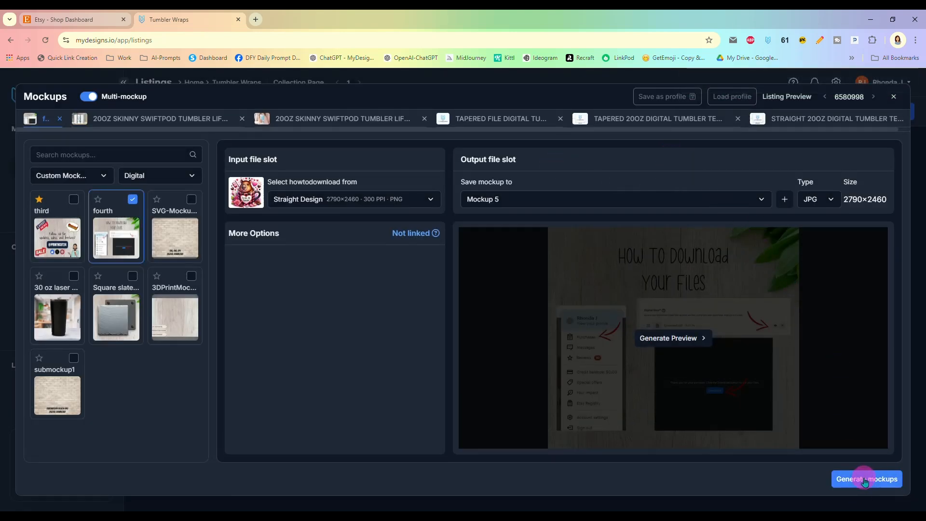
left_click(864, 480)
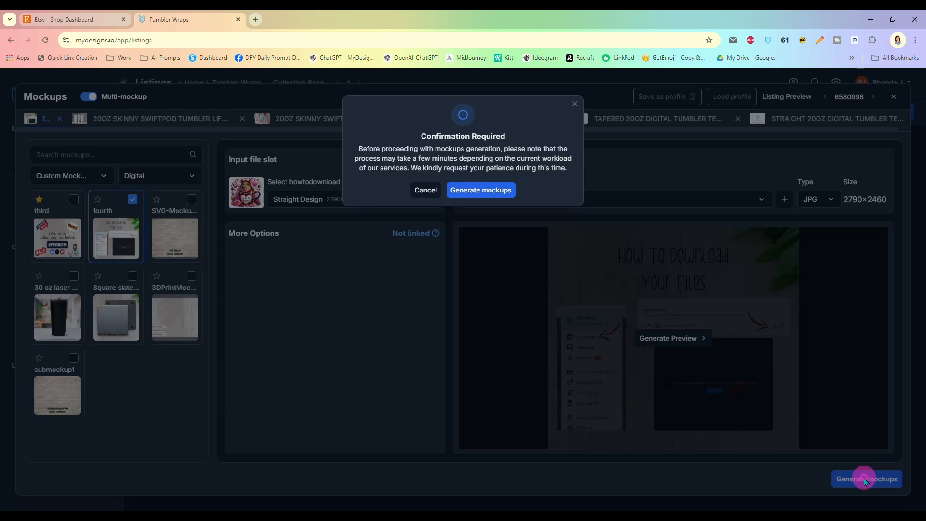
left_click(488, 192)
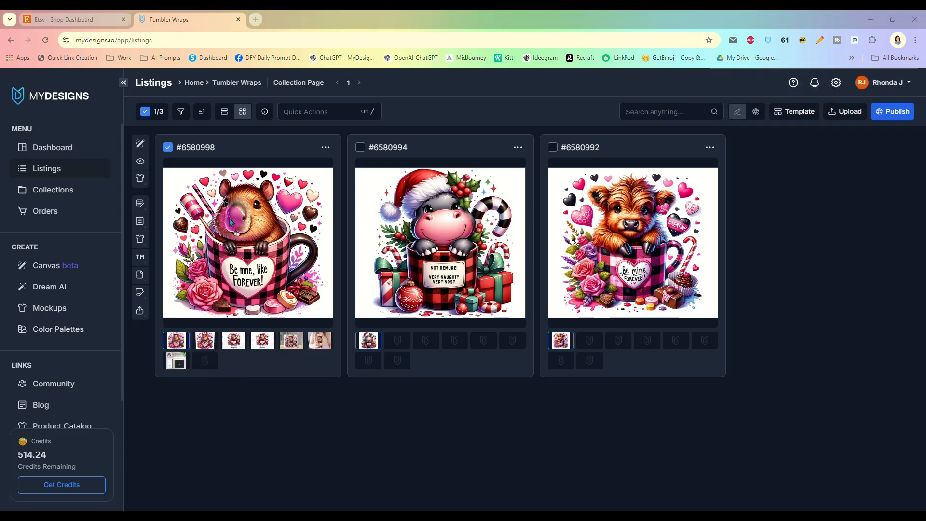
- Examine the capybara listing's tapered design, template images and lifestyle tumbler mockups one by one
left_click(205, 341)
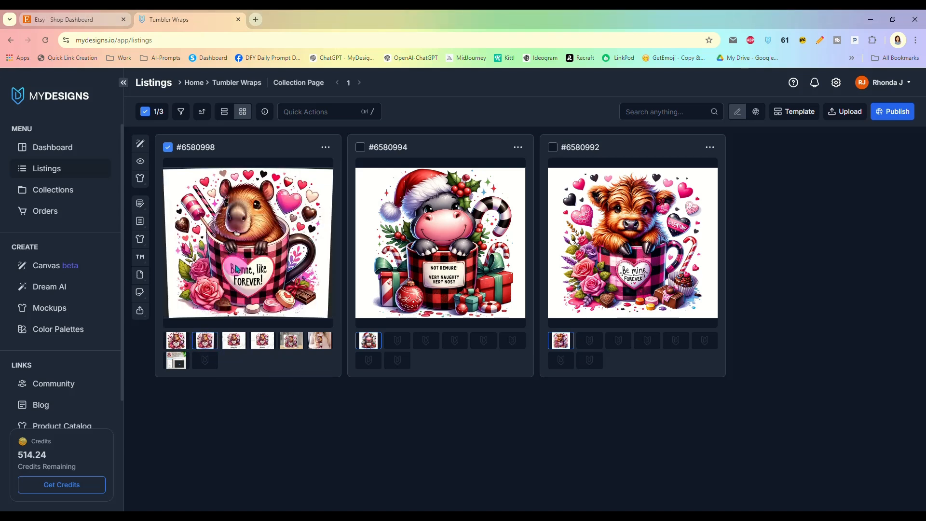
left_click(243, 367)
left_click(234, 341)
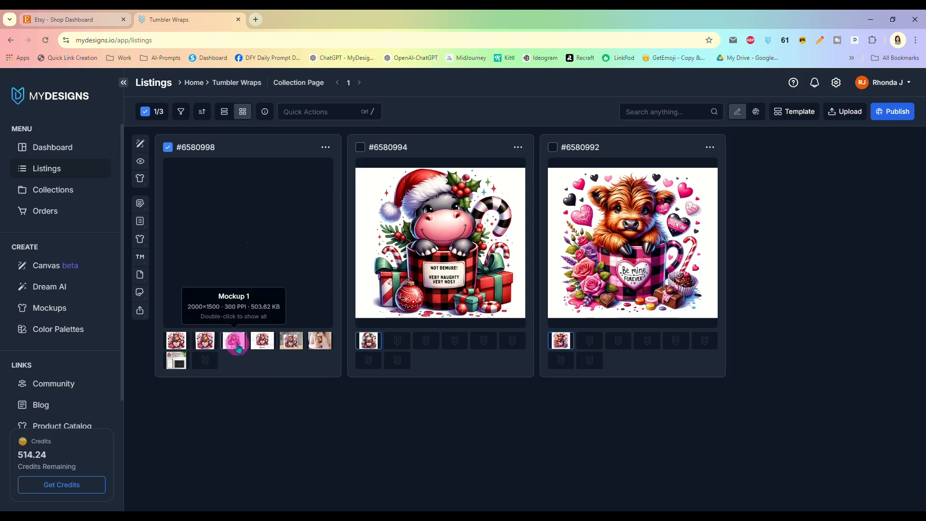
left_click(268, 352)
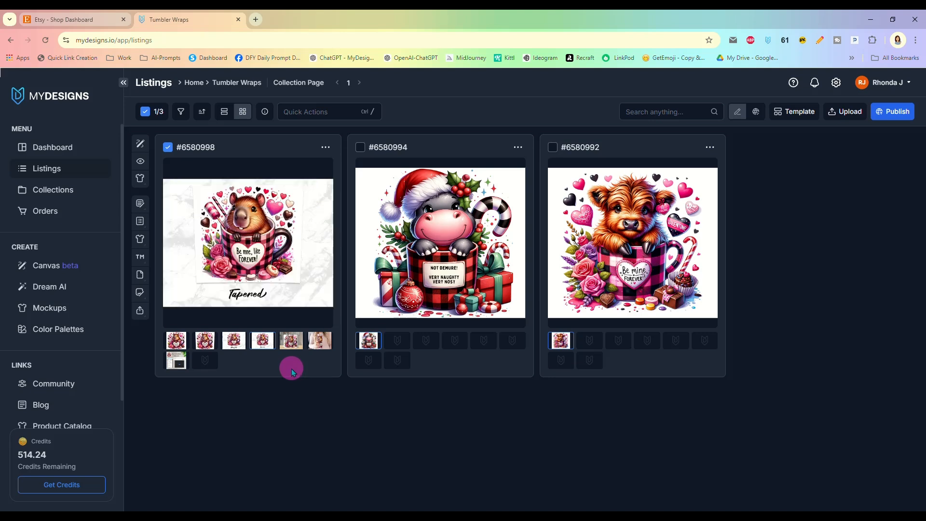
left_click(291, 347)
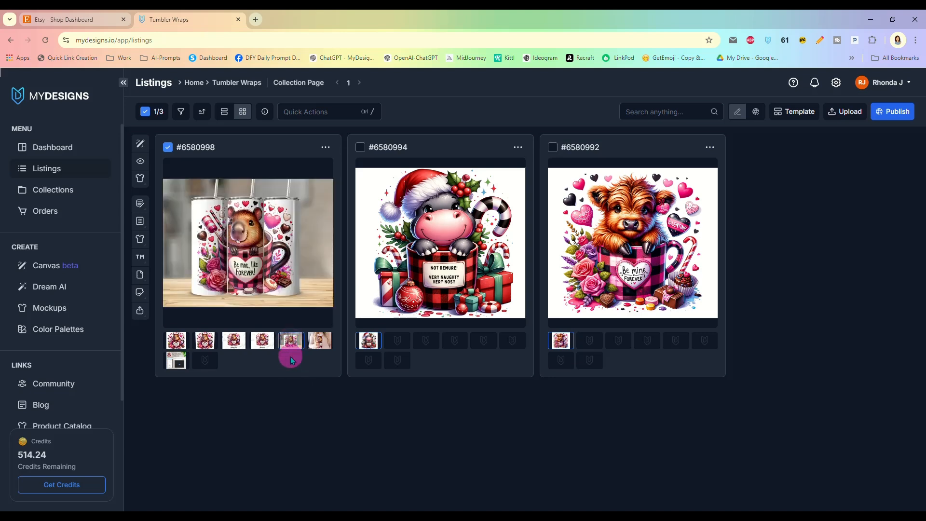
left_click(315, 340)
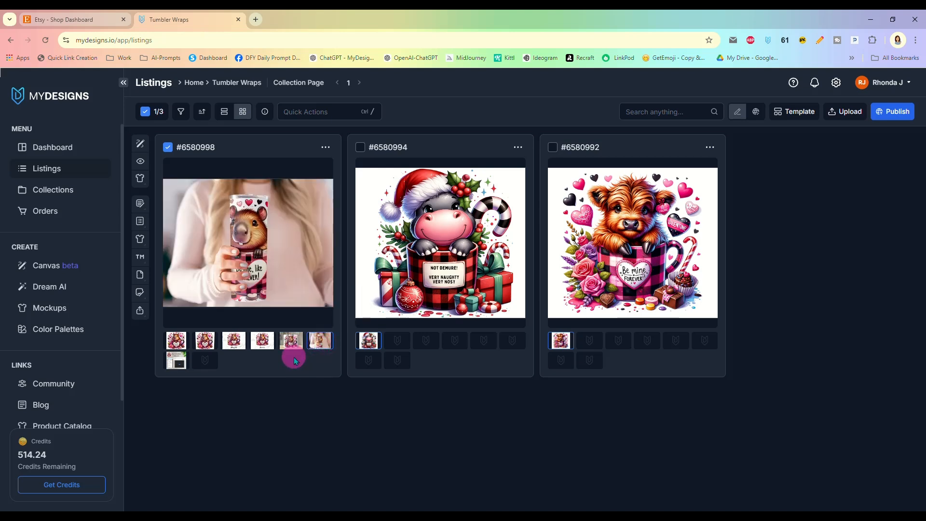
- Examine the capybara listing's how-to-download image
left_click(177, 360)
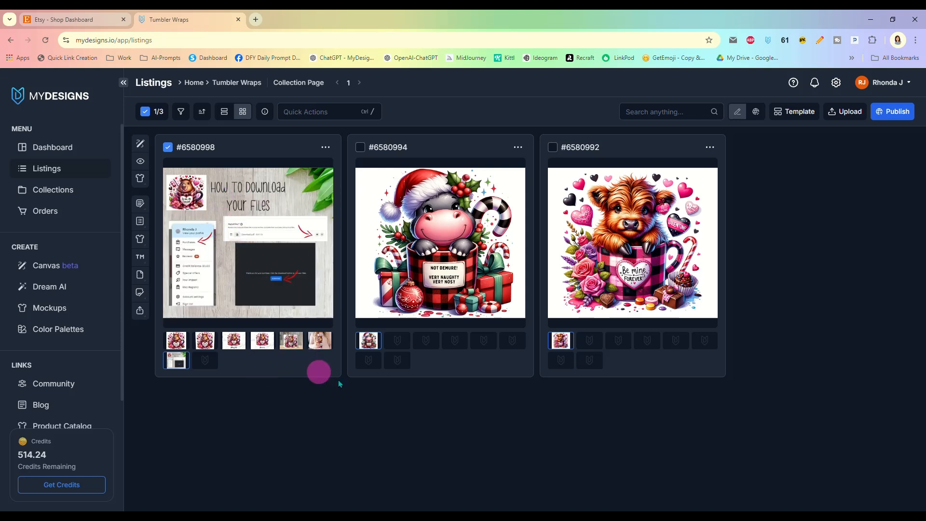
- Open mockup generation for the Christmas hippo and highland cow listings, leaving the capybara listing out of the selection
left_click(168, 147)
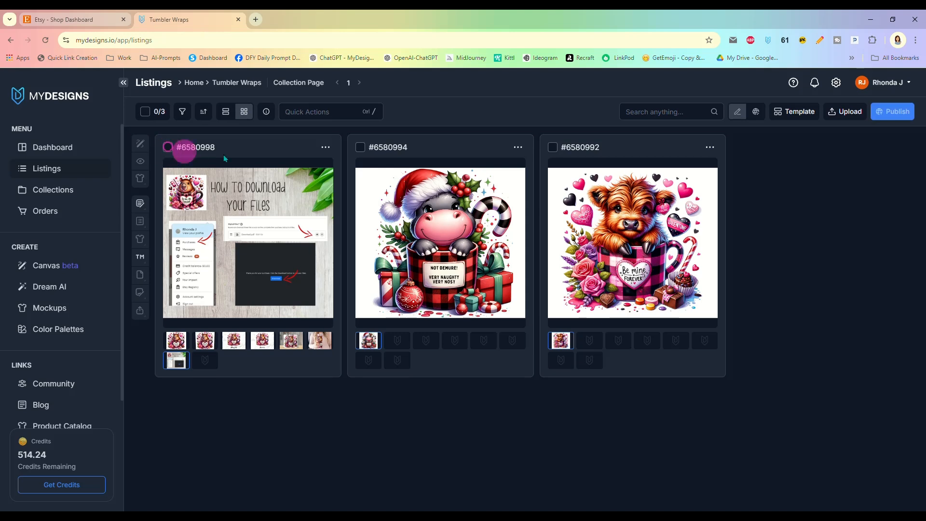
left_click(360, 147)
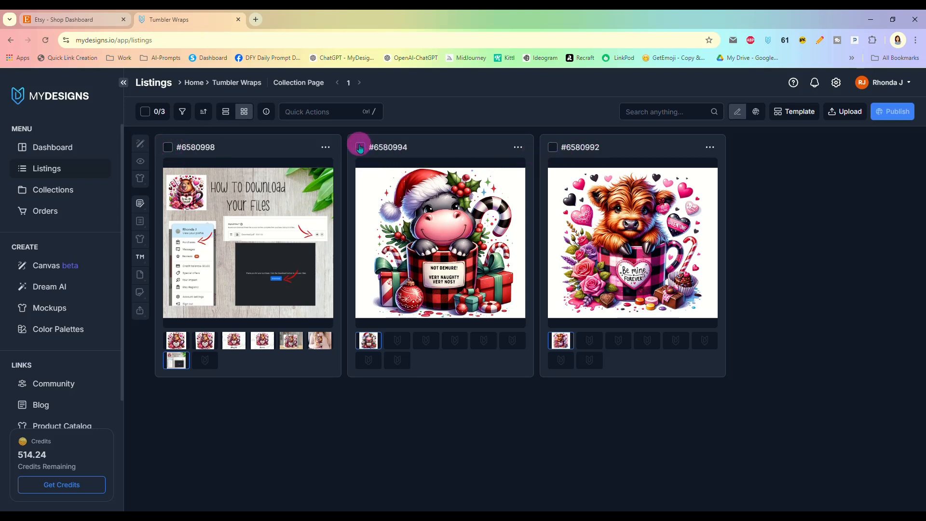
left_click(553, 147)
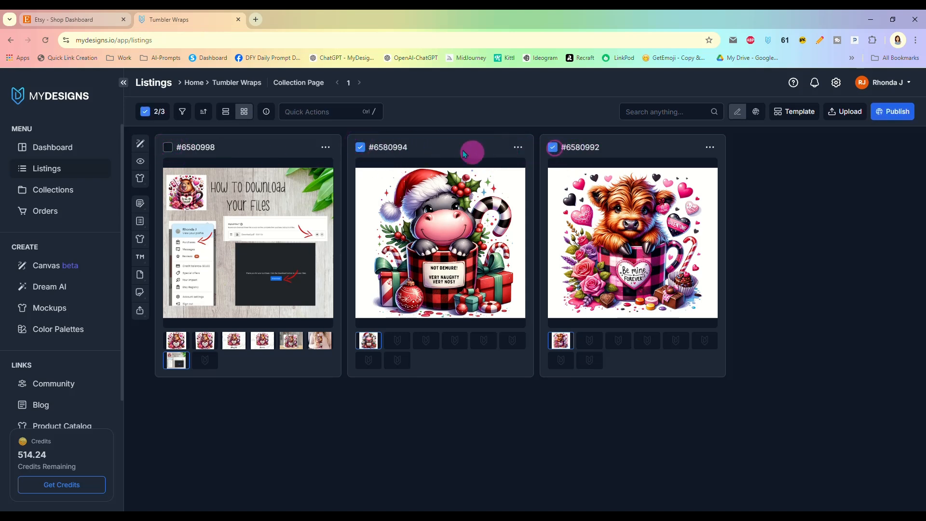
left_click(340, 110)
left_click(462, 149)
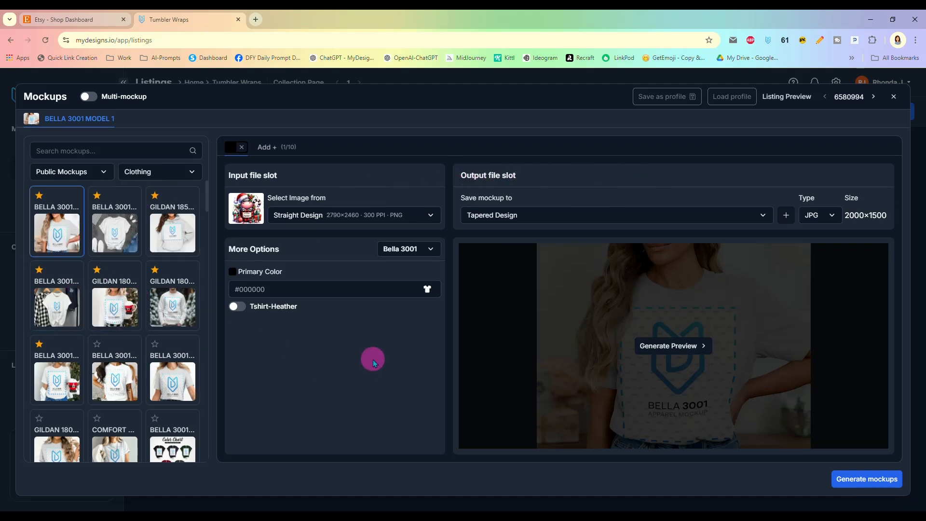
- Load the private mockup profile TumblerWrapMockups
scroll(142, 318, "down", 3)
scroll(143, 322, "up", 3)
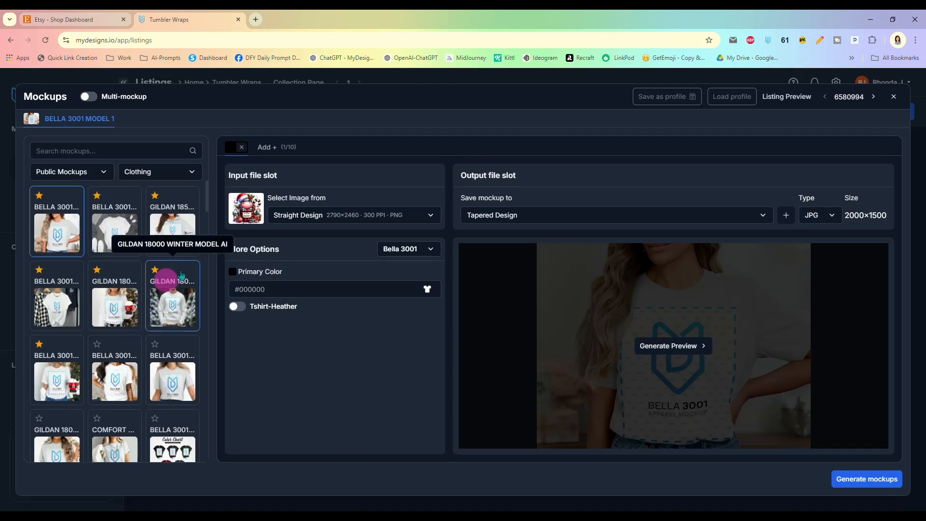
left_click(731, 98)
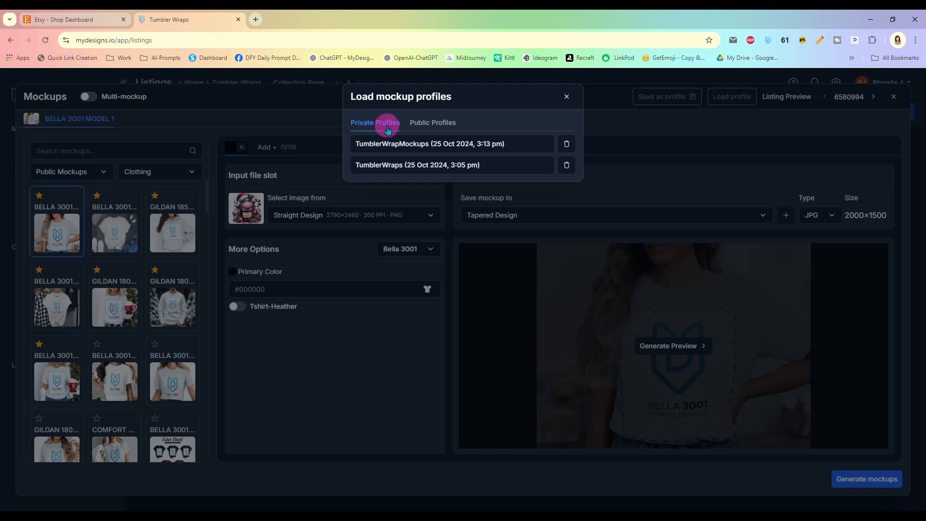
left_click(408, 148)
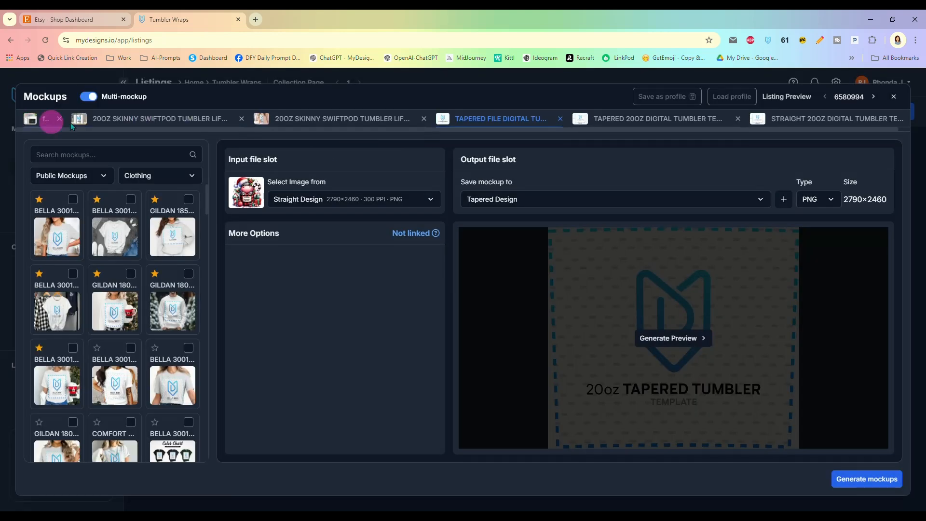
- Review the profile's lifestyle tumbler, tapered and straight template mockups, and generate all mockups for the hippo and highland cow listings
left_click(132, 124)
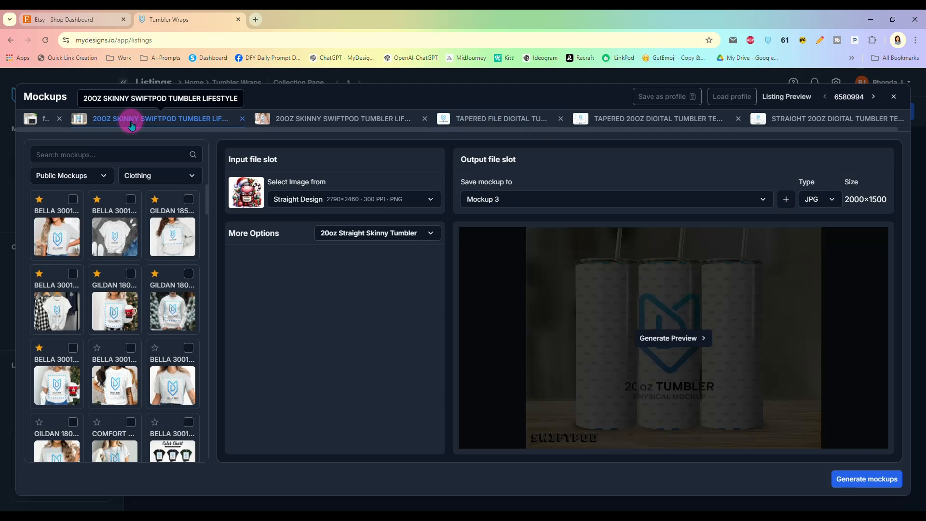
left_click(491, 121)
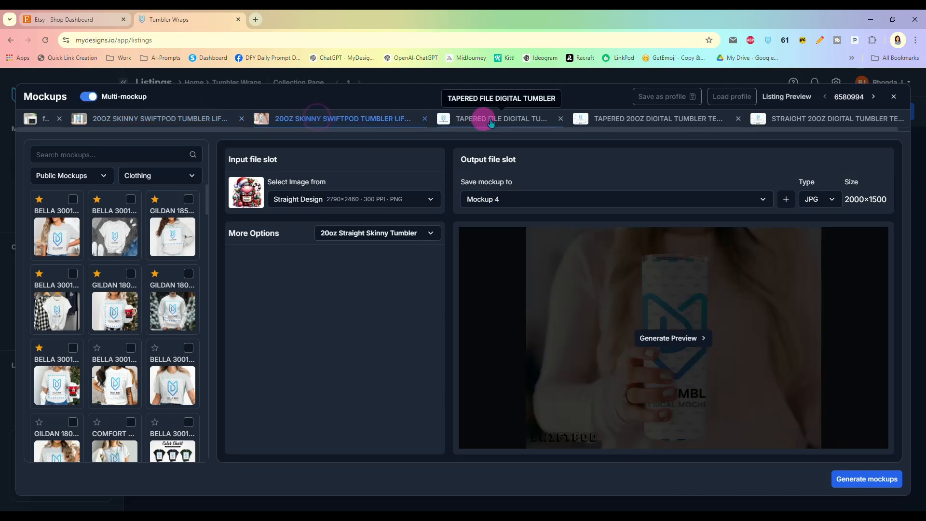
left_click(614, 119)
left_click(796, 118)
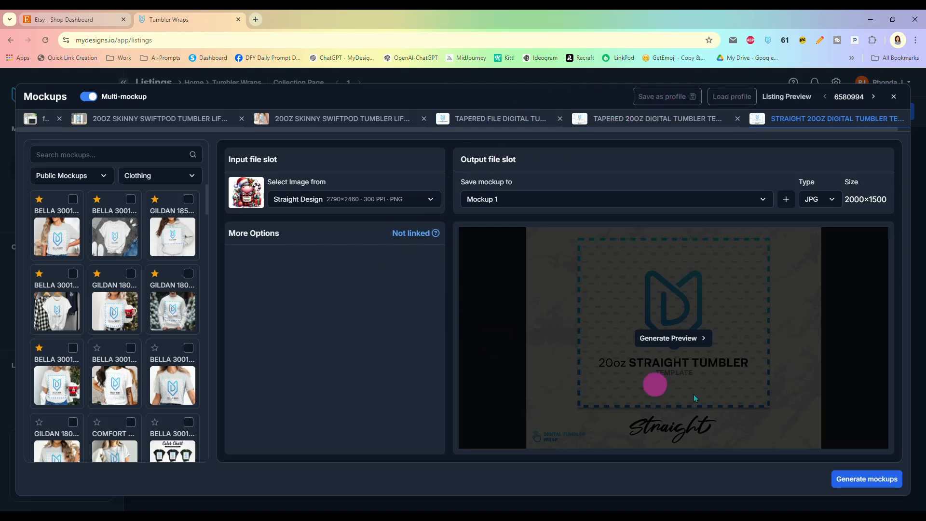
left_click(871, 484)
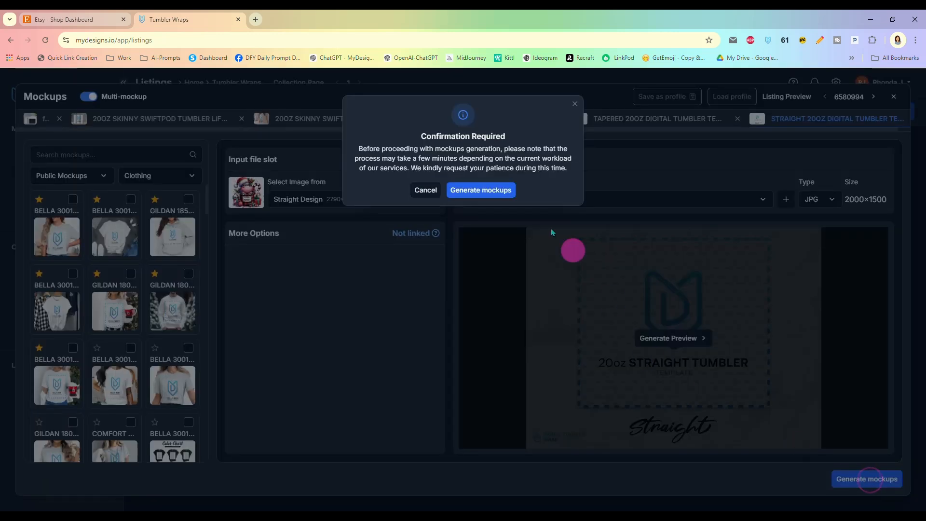
left_click(498, 193)
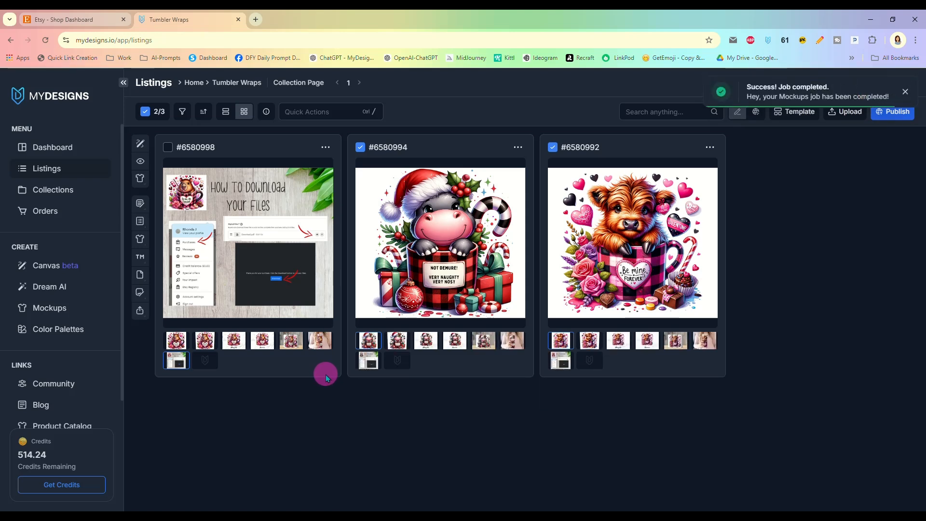
- Examine the hippo listing's tapered design, templates, tumbler mockups and how-to-download image, plus the highland cow listing's straight template and three-tumbler mockup
left_click(397, 344)
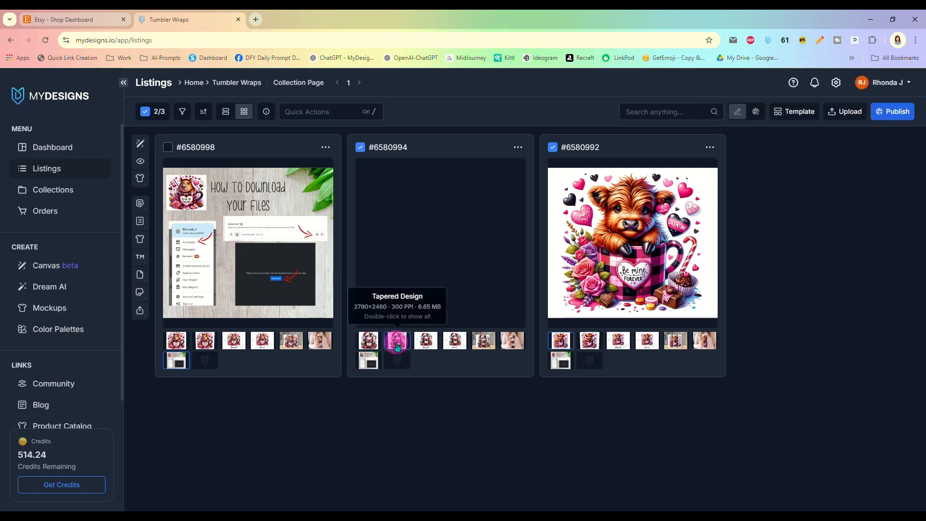
left_click(429, 343)
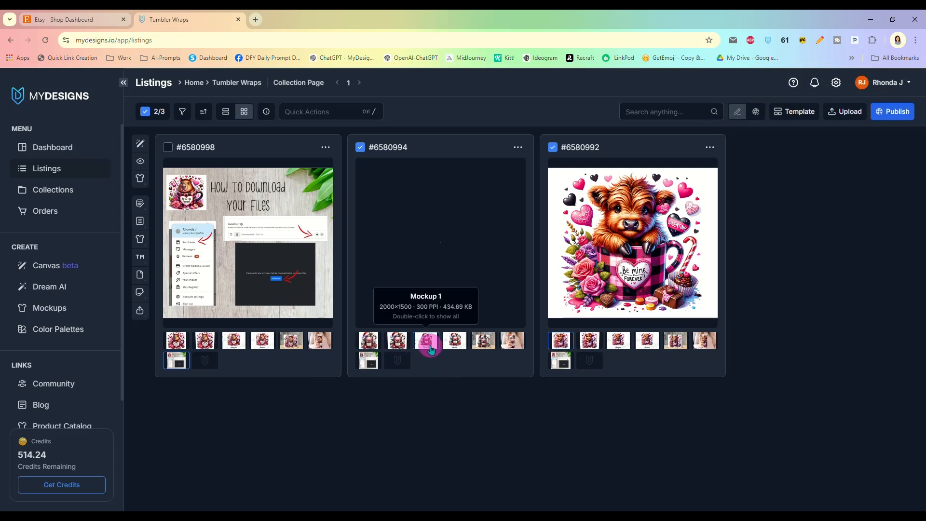
left_click(458, 345)
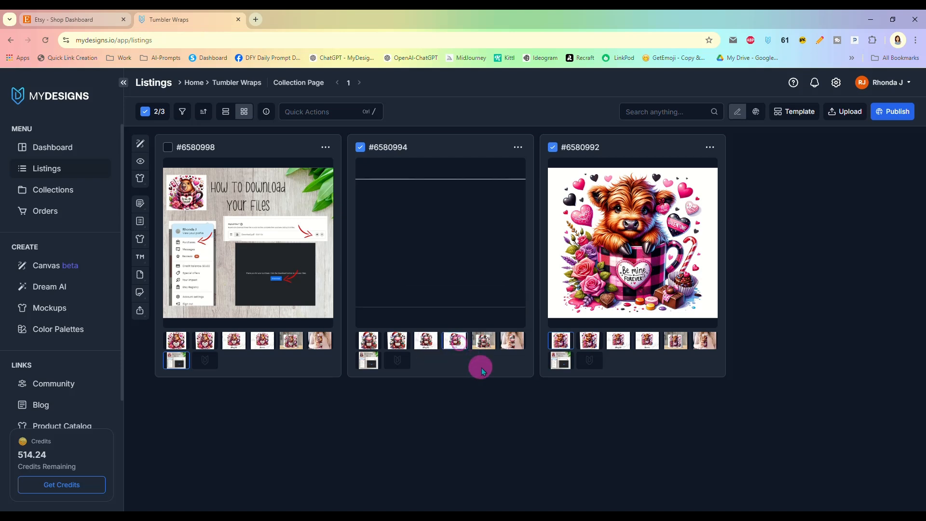
left_click(484, 342)
left_click(513, 343)
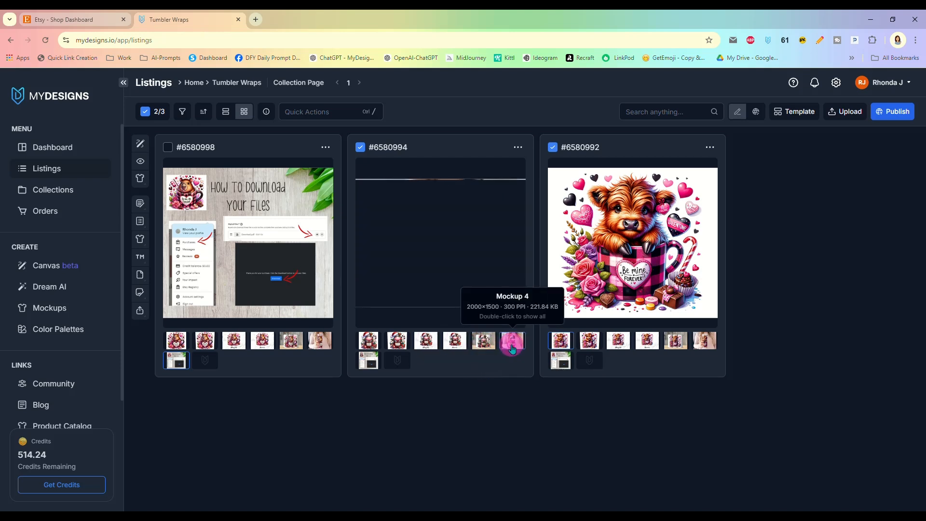
left_click(369, 359)
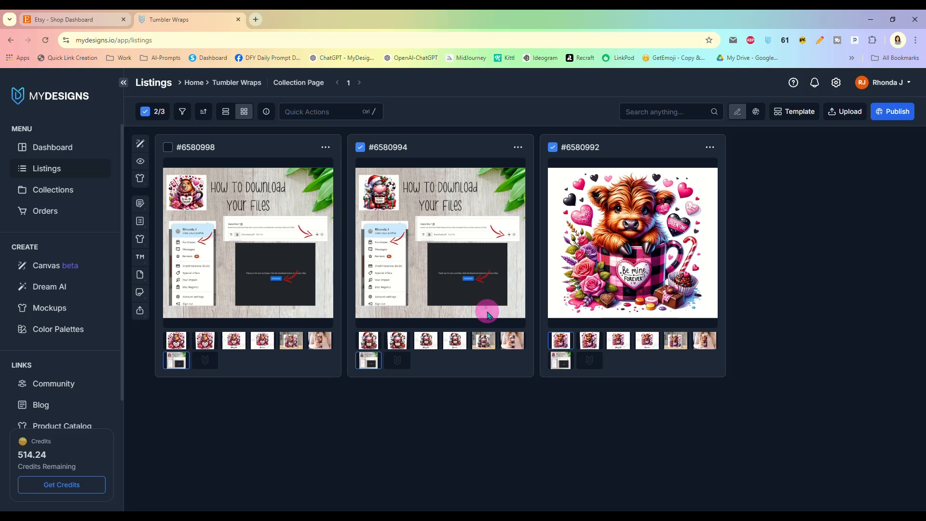
left_click(480, 341)
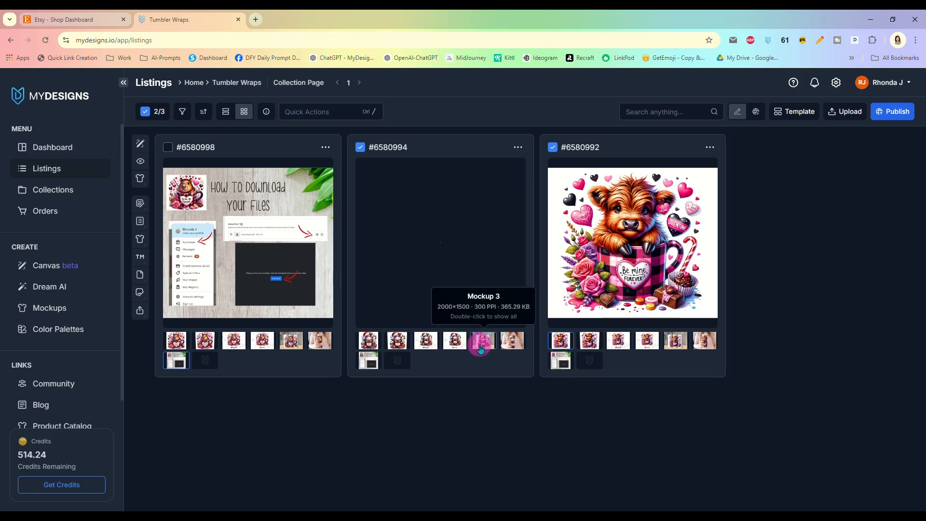
left_click(616, 343)
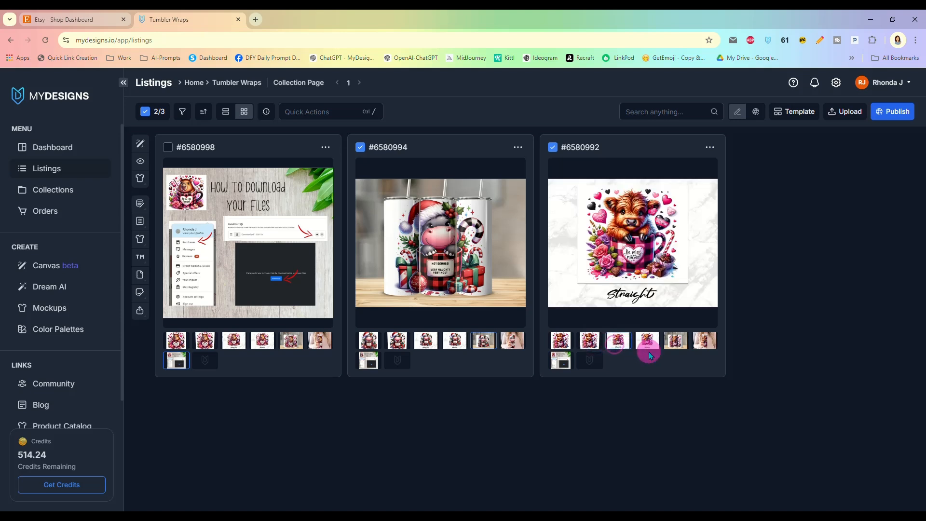
left_click(677, 343)
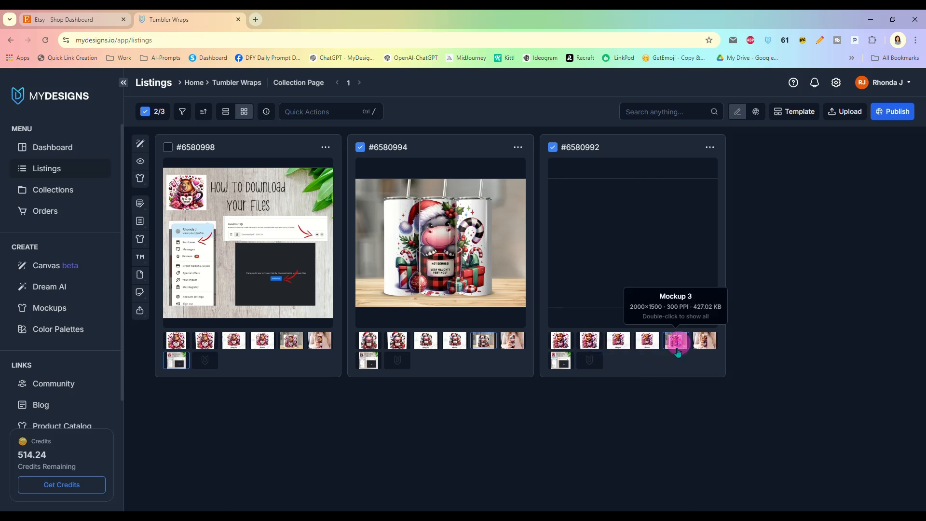